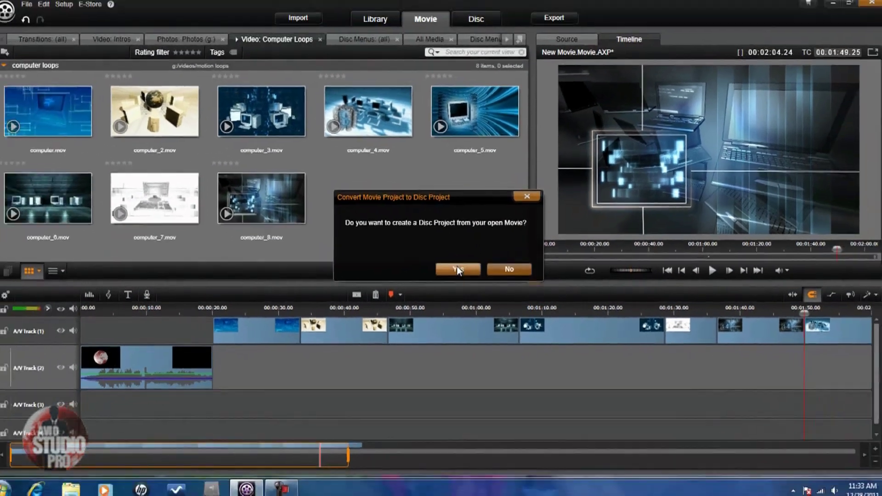
Step: Create a disc project from the open movie and add the Blank_Main16x9 menu to its disc menu list
click(440, 260)
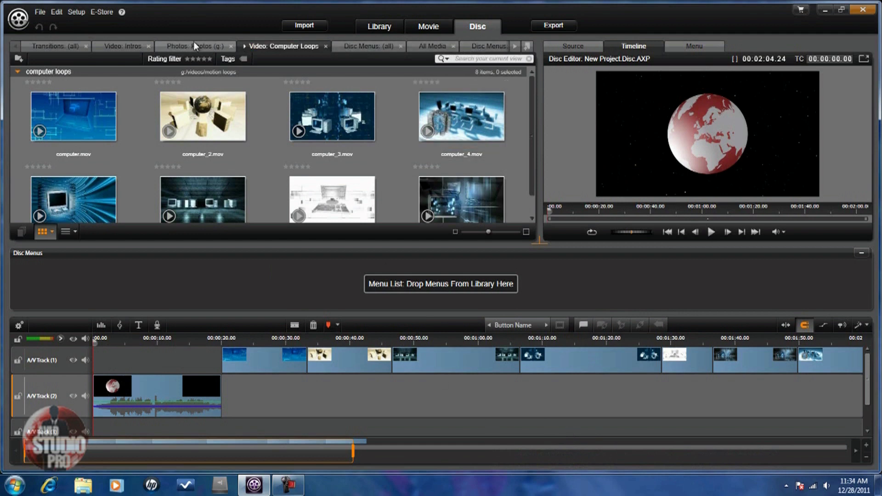
click(357, 46)
drag(533, 81, 540, 111)
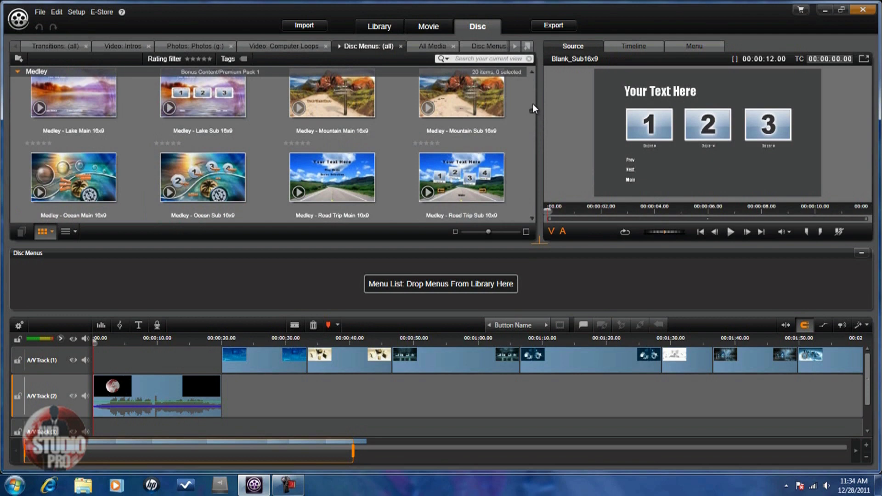
drag(533, 108, 532, 67)
click(62, 110)
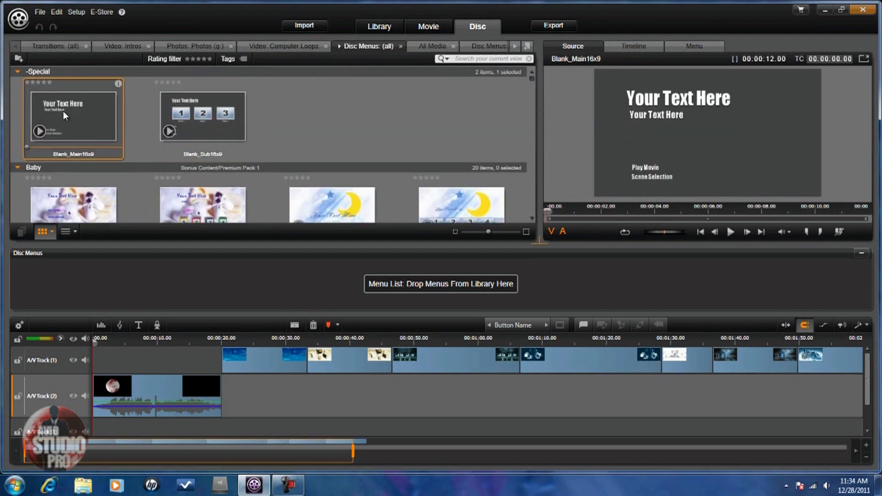
drag(62, 111, 48, 277)
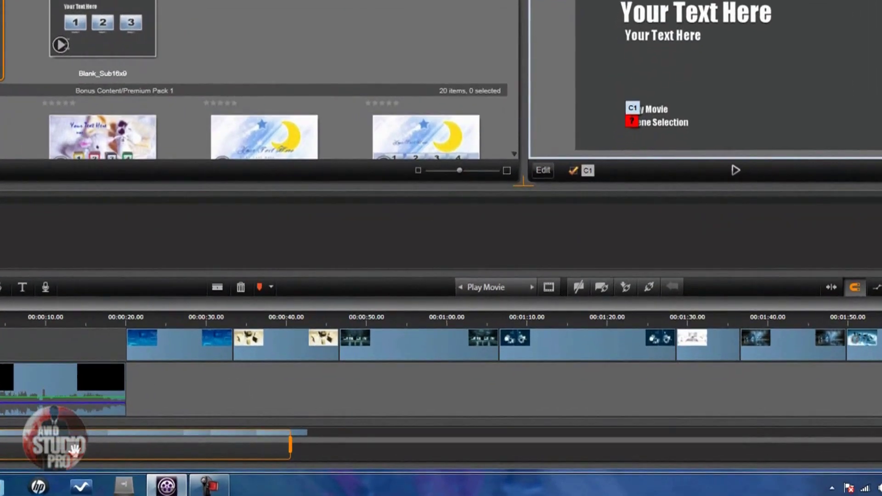
Step: Move the Play Movie chapter link to the end of the intro video, at about 20 seconds, and check the return-to-menu marker
drag(145, 456, 270, 454)
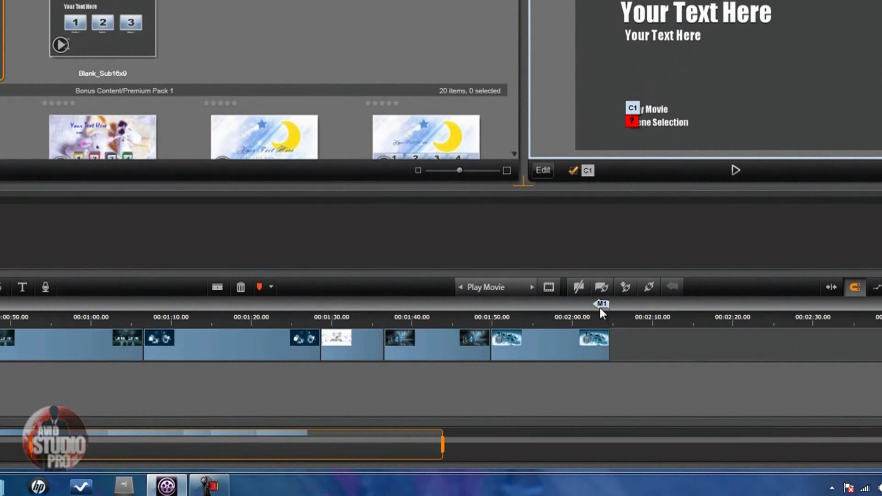
drag(331, 449, 133, 445)
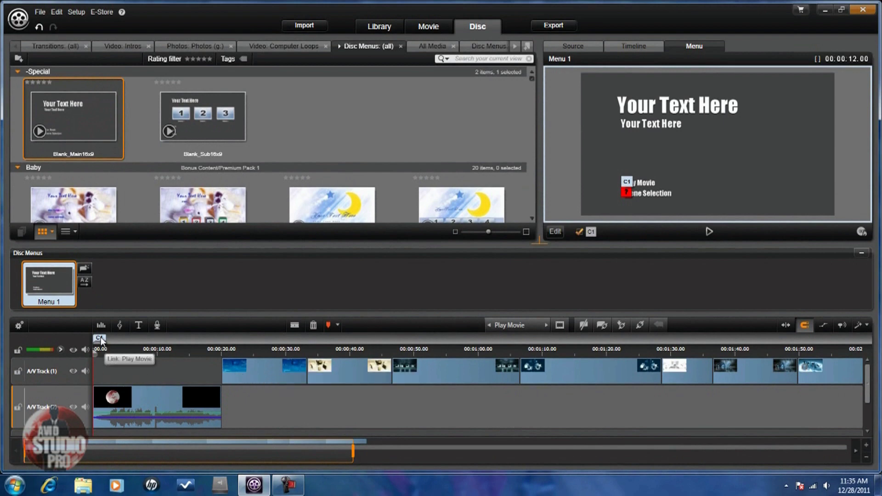
mouse_move(100, 341)
mouse_down()
mouse_move(207, 337)
mouse_move(221, 348)
mouse_up()
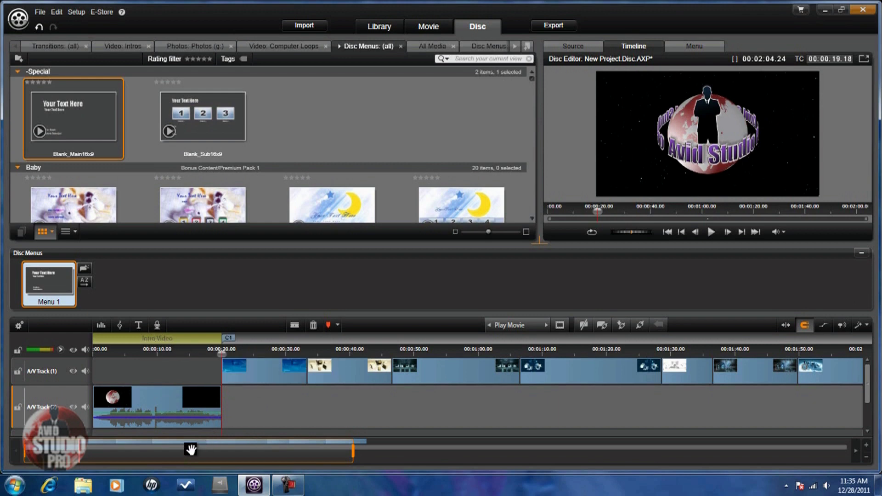
drag(191, 450, 324, 452)
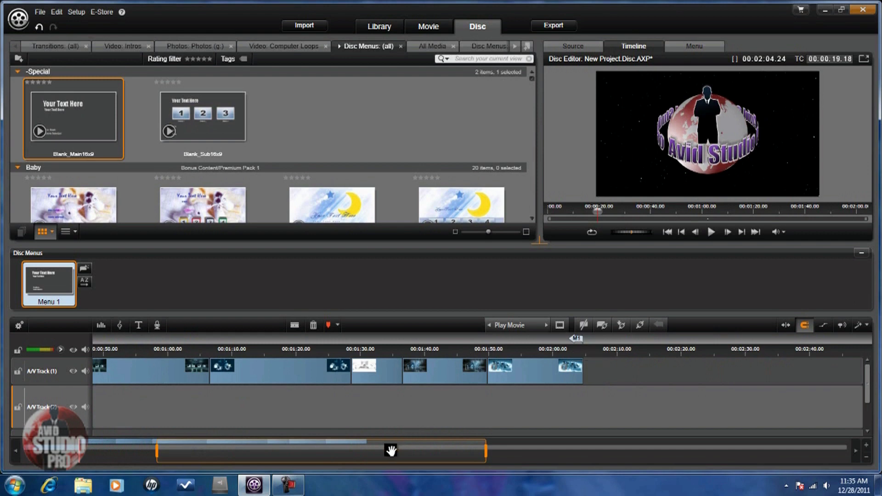
drag(392, 451, 207, 451)
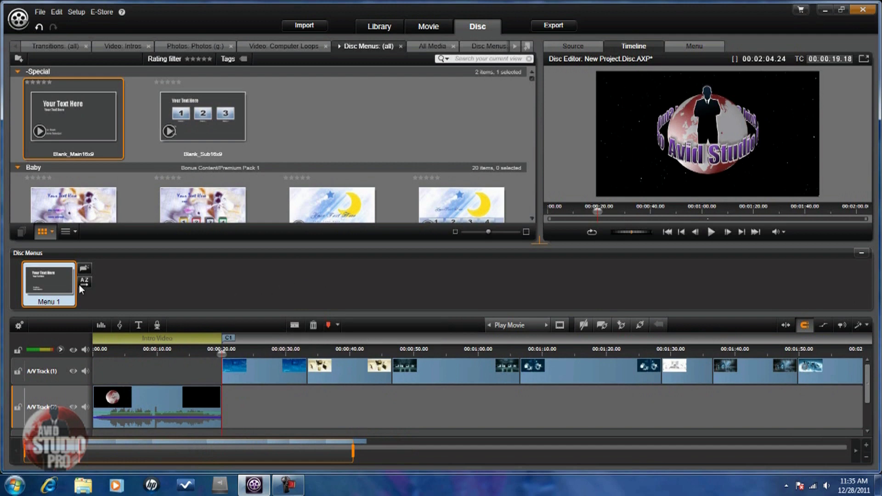
Step: Preview the disc from Menu 1, skip from the intro video to the main menu, and close the preview
click(51, 289)
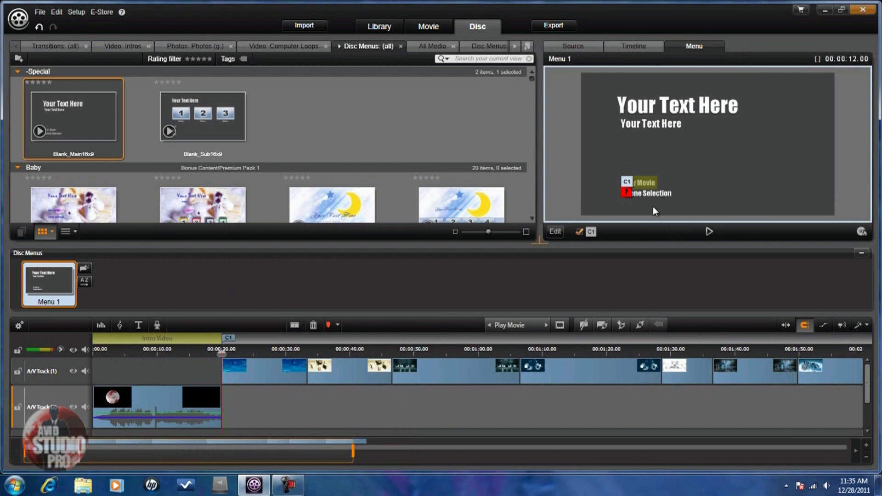
mouse_move(627, 183)
click(710, 231)
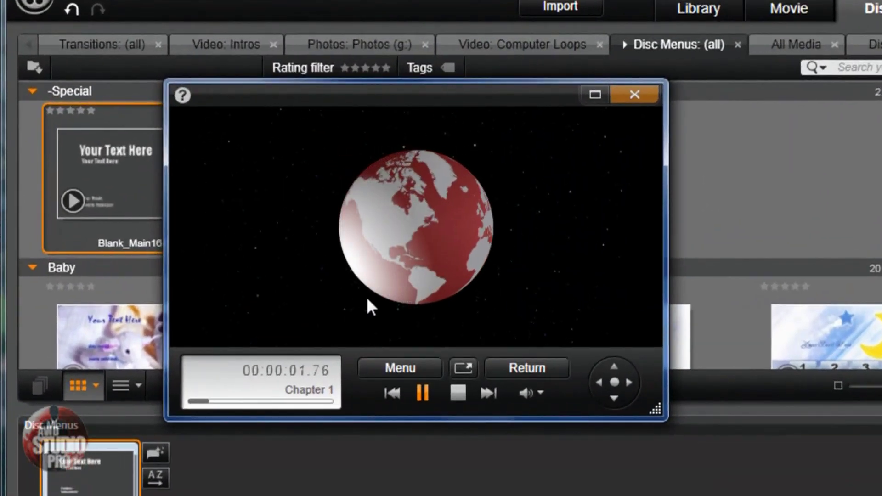
click(406, 367)
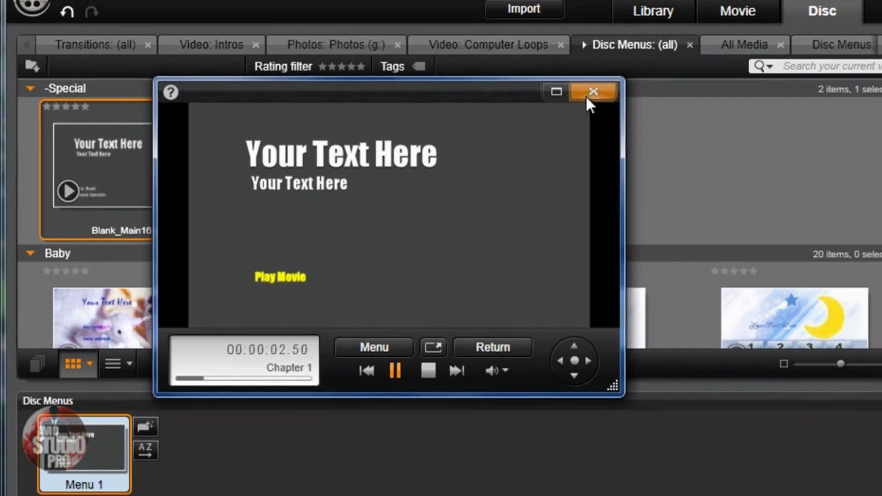
click(590, 94)
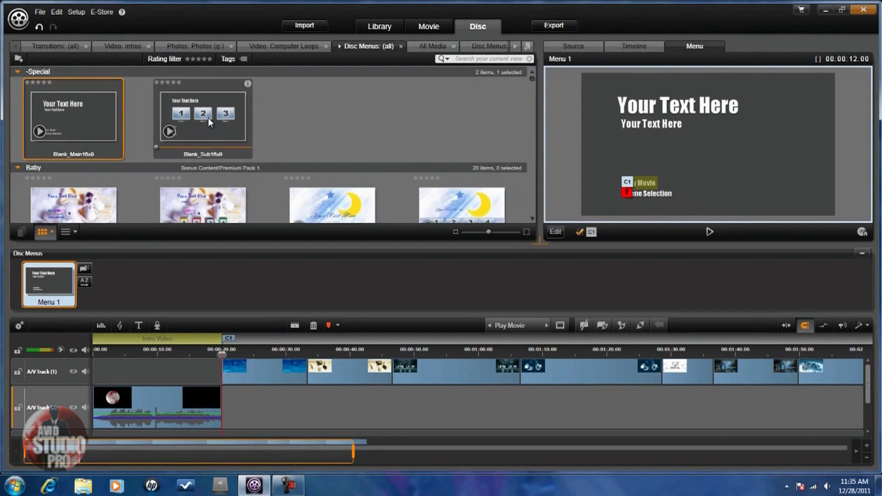
Step: Add the Blank_Sub16x9 menu after Menu 1 in the disc menu list
drag(208, 118, 157, 275)
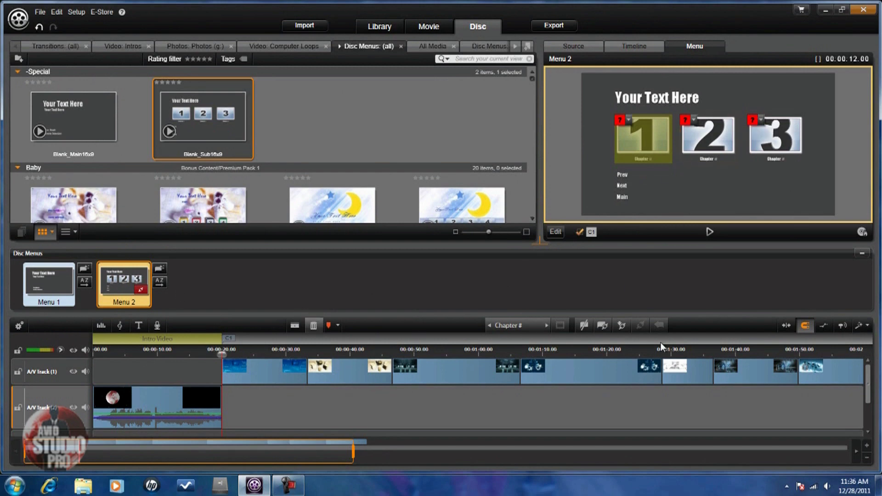
click(625, 124)
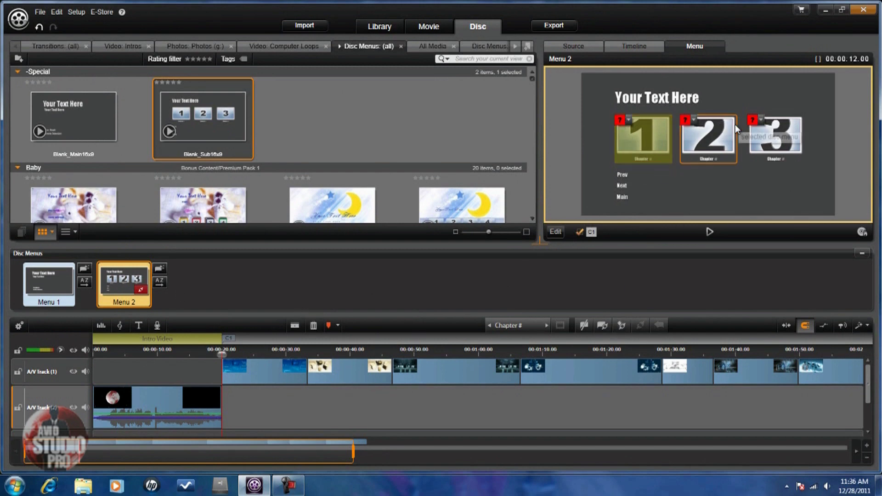
click(696, 186)
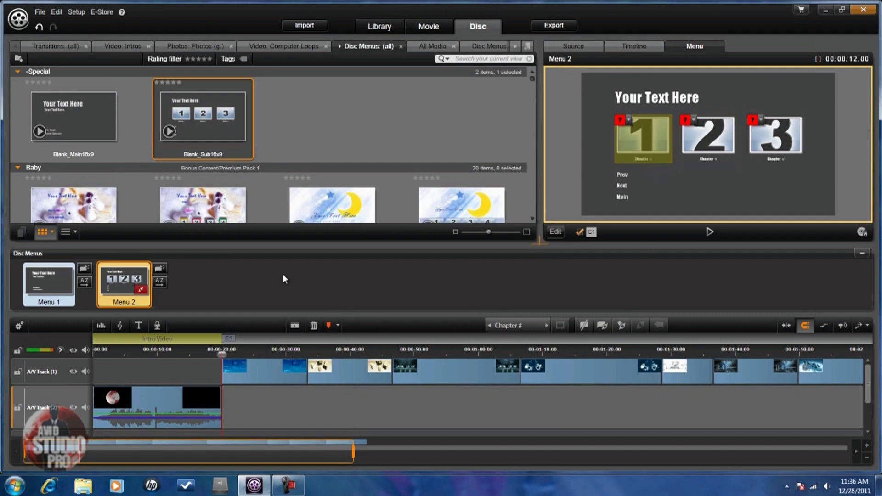
Step: Generate chapters for Menu 2 with the Chapter Wizard at an average length of 10 seconds, across the whole movie and linked to menu buttons
click(156, 270)
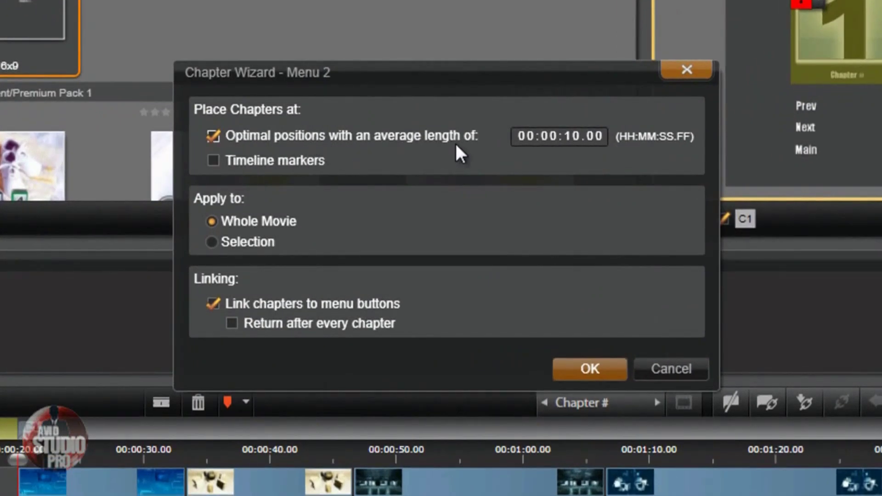
click(571, 137)
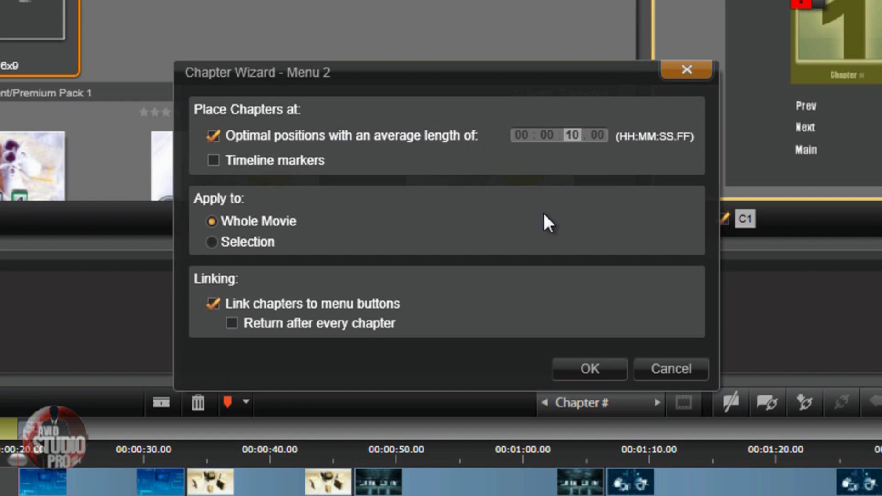
click(531, 216)
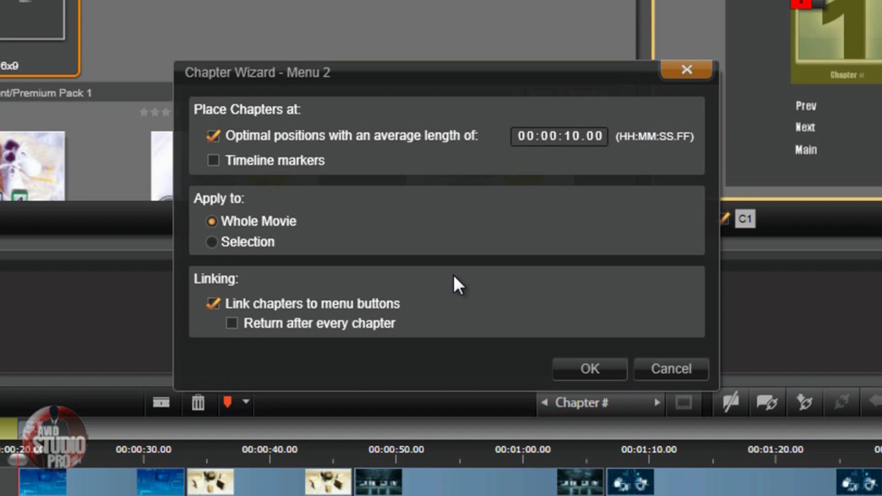
click(590, 369)
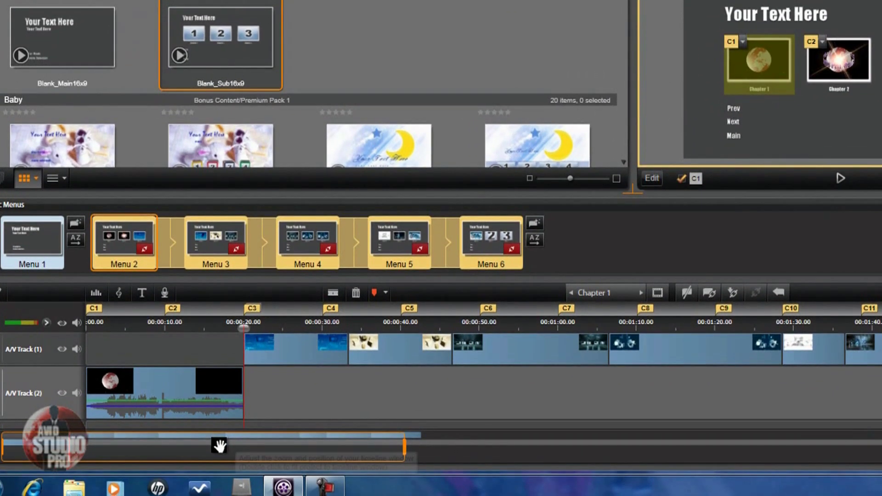
Step: Delete chapters C13 and C12 near the end of the timeline
drag(204, 450, 404, 450)
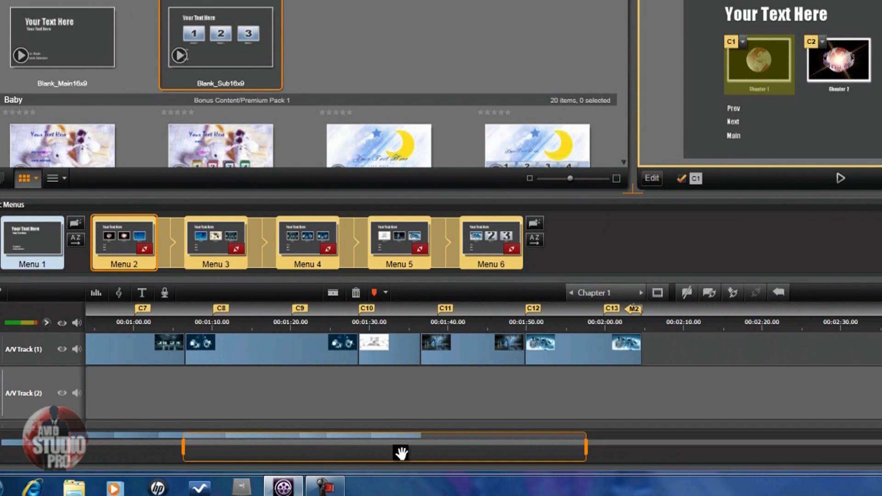
right_click(611, 310)
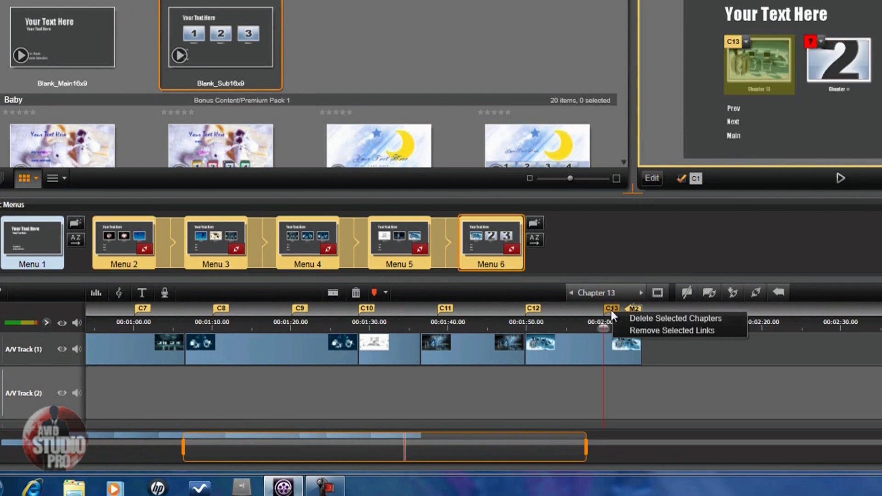
click(644, 321)
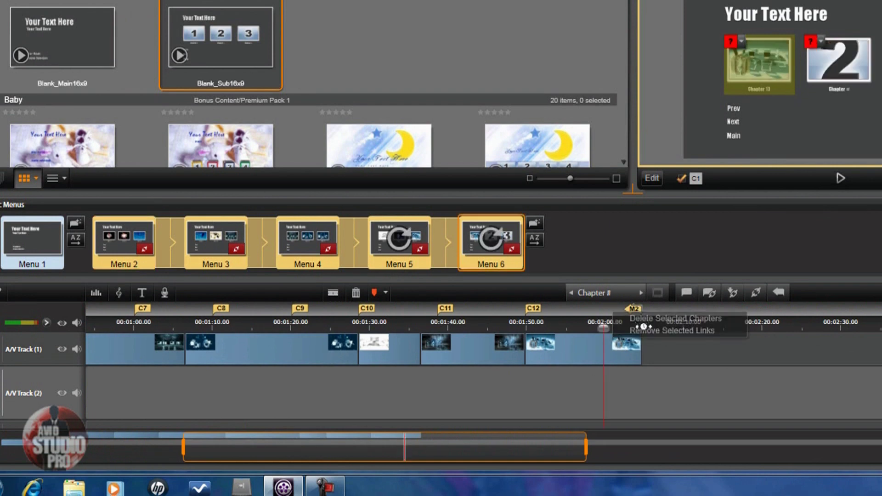
right_click(534, 308)
click(573, 314)
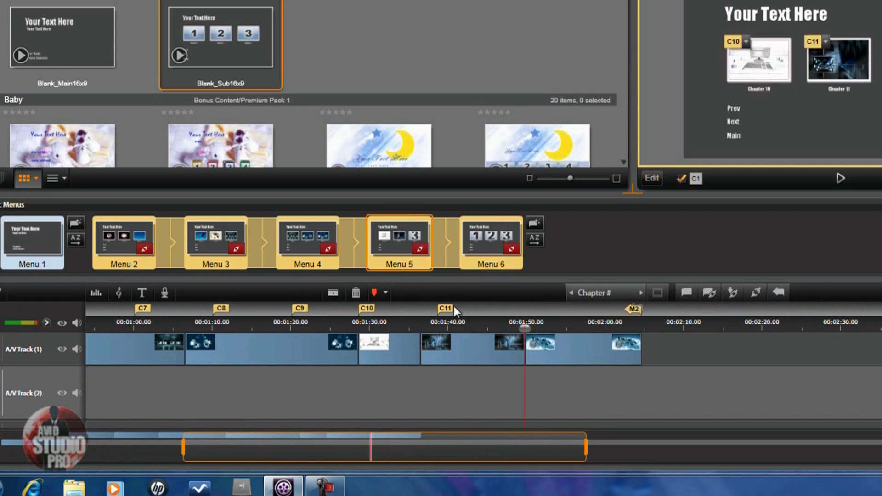
Step: Move chapter marker C11 to about 2:00, C10 to about 1:50 and C9 to about 1:40 on the timeline
drag(448, 306, 607, 310)
drag(368, 309, 520, 305)
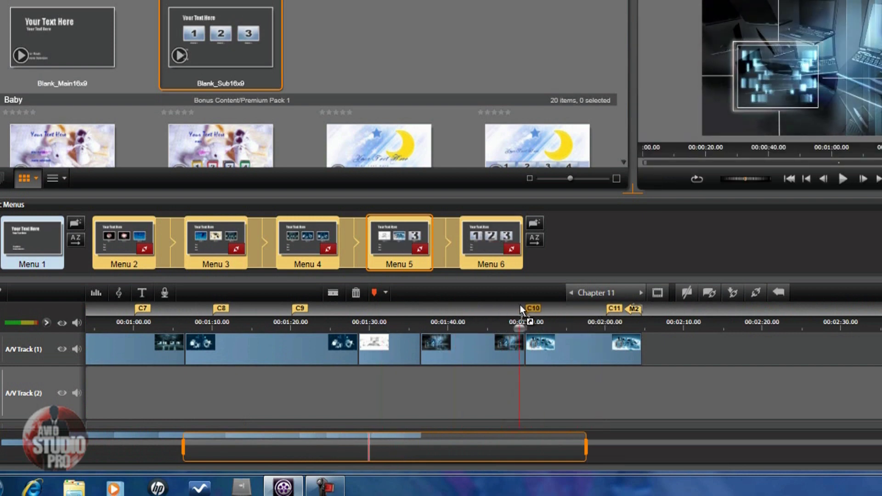
drag(302, 310, 439, 304)
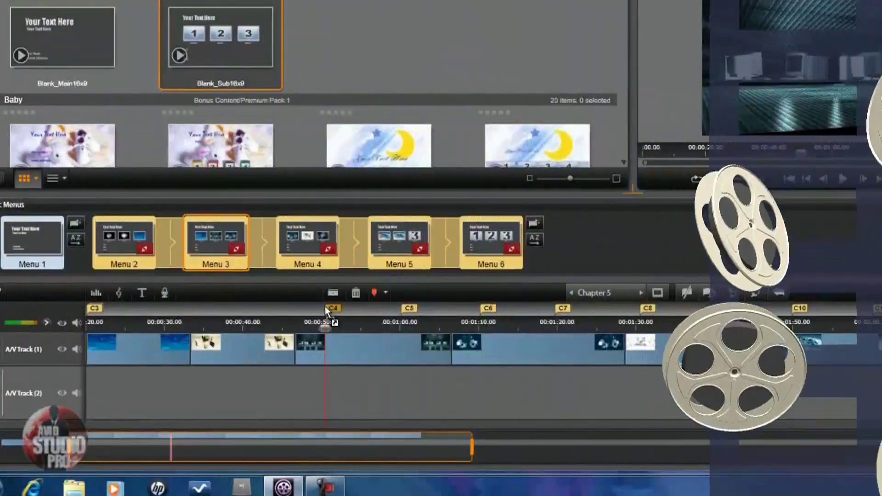
Step: Move chapter marker C3 to about 40 seconds, C2 to about 30 seconds and C1 to the end of the intro video
drag(121, 309, 243, 311)
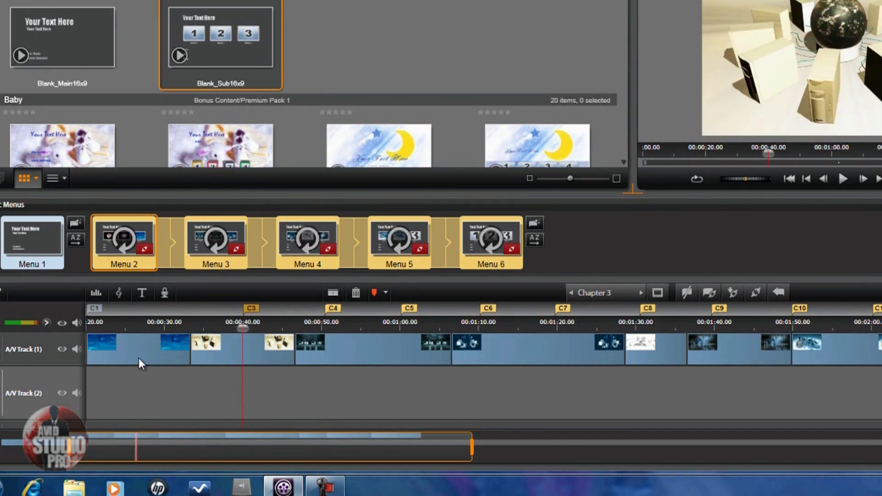
drag(213, 443, 99, 448)
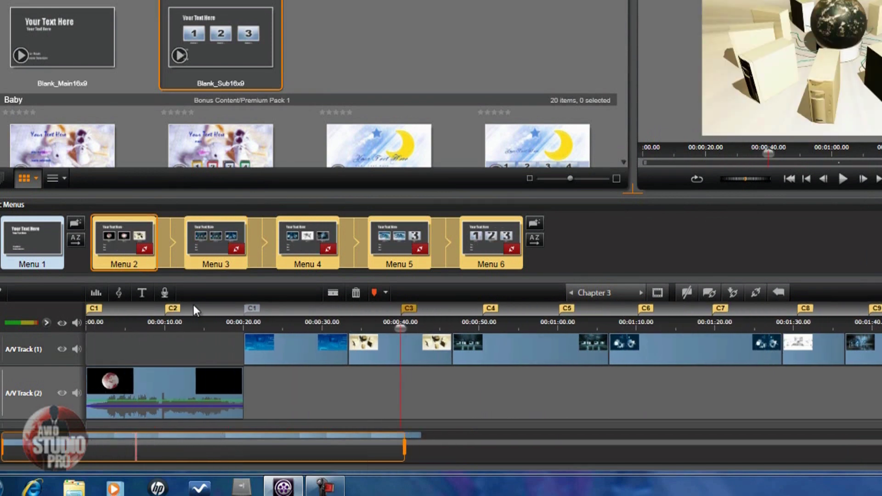
mouse_move(171, 309)
mouse_down()
mouse_move(257, 301)
mouse_move(348, 310)
mouse_move(323, 311)
mouse_up()
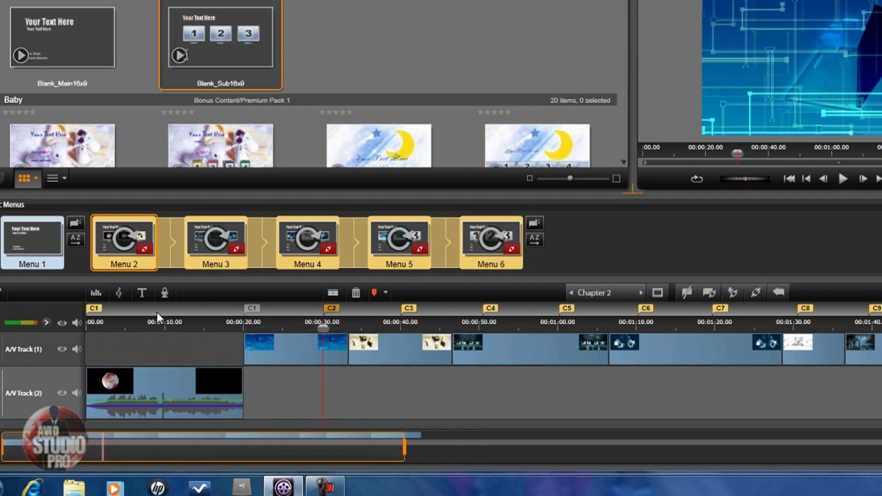
click(248, 307)
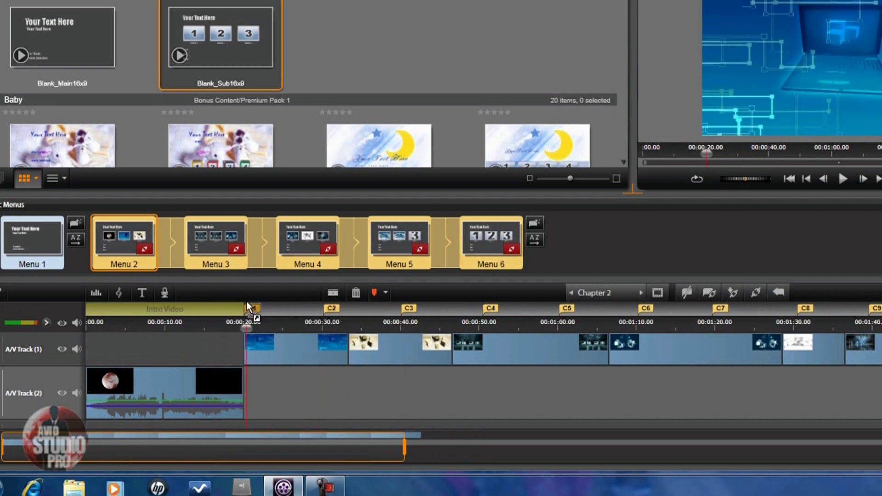
drag(248, 307, 247, 308)
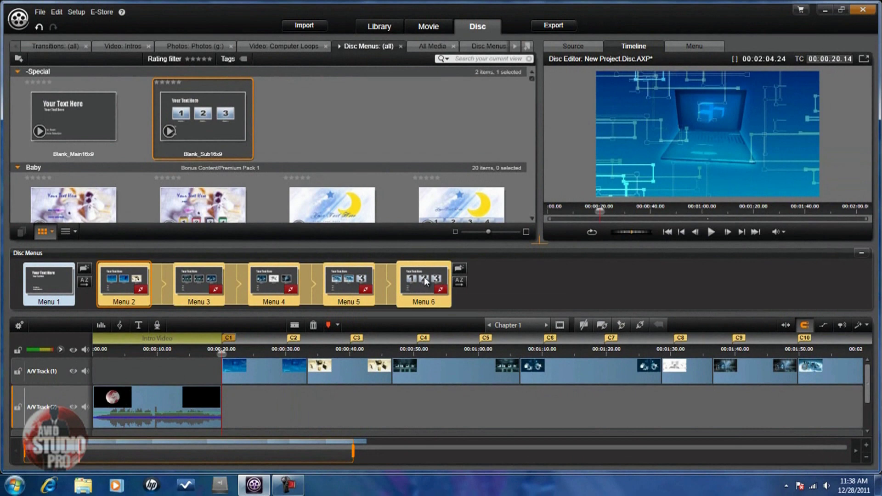
Step: Delete the unused Menu 6 page and show Menu 1 in the menu viewer
right_click(424, 277)
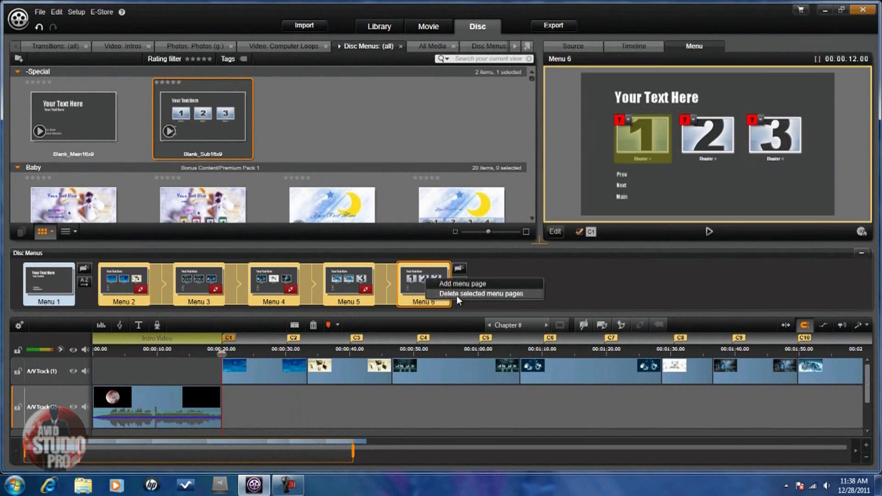
click(456, 295)
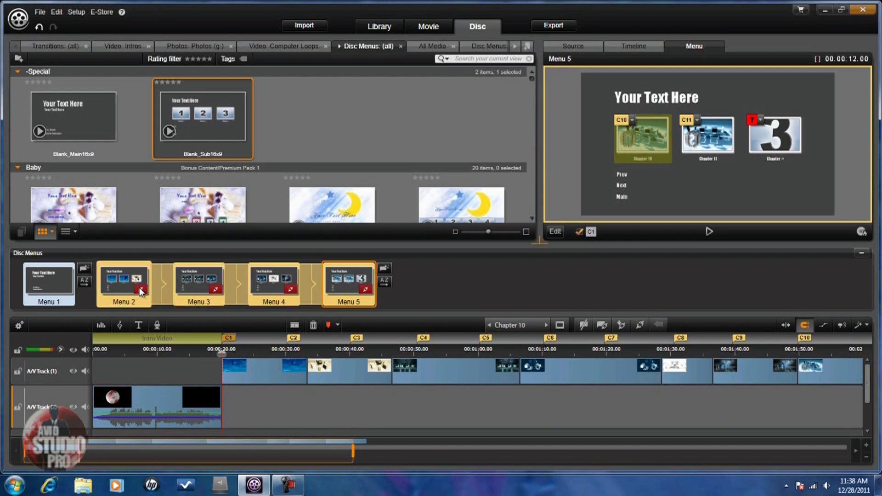
mouse_move(141, 291)
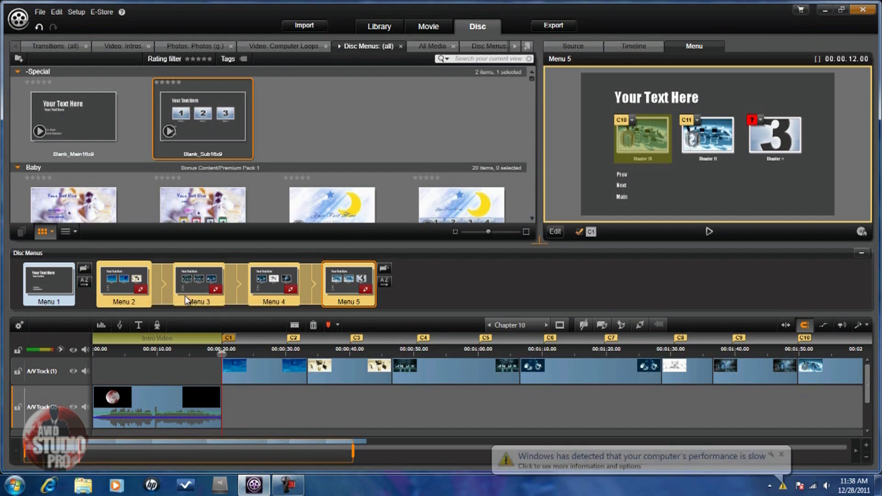
click(58, 281)
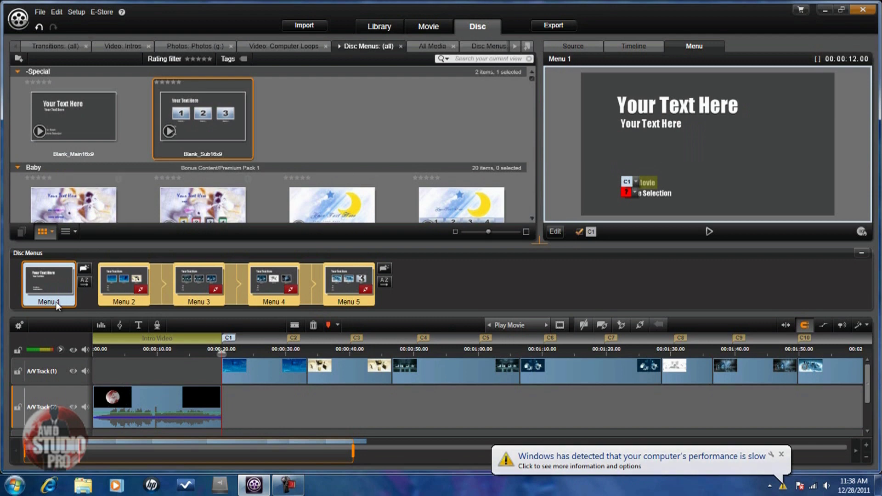
Step: Link the Scene Selection button on the main menu to Menu 2
click(652, 193)
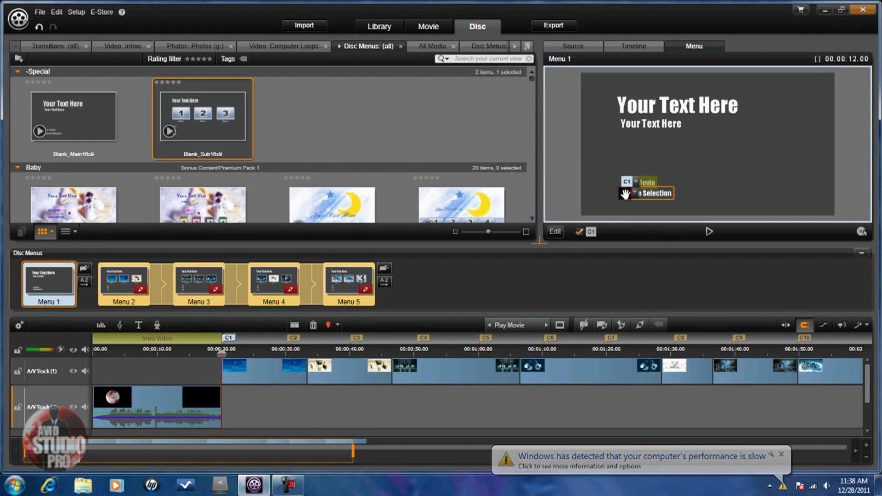
drag(578, 212, 138, 291)
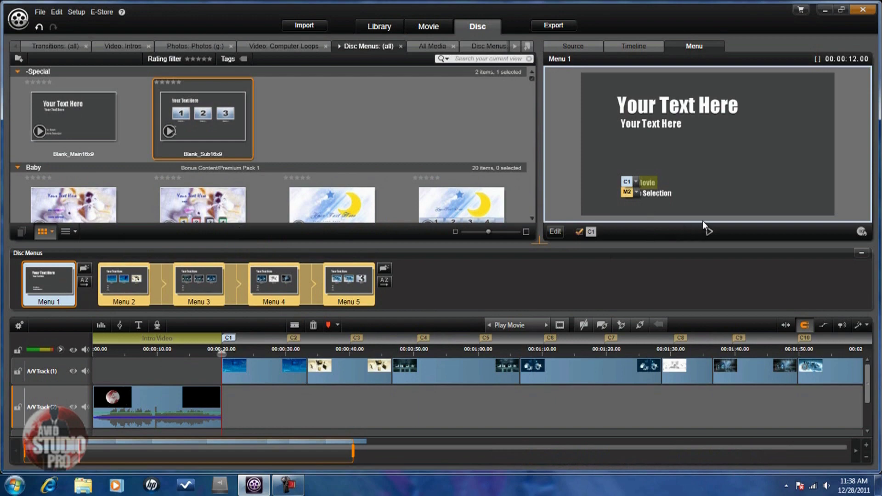
Step: Preview the disc, go to the main menu, enter Scene Selection and step through its chapter buttons to Chapter 3
click(709, 232)
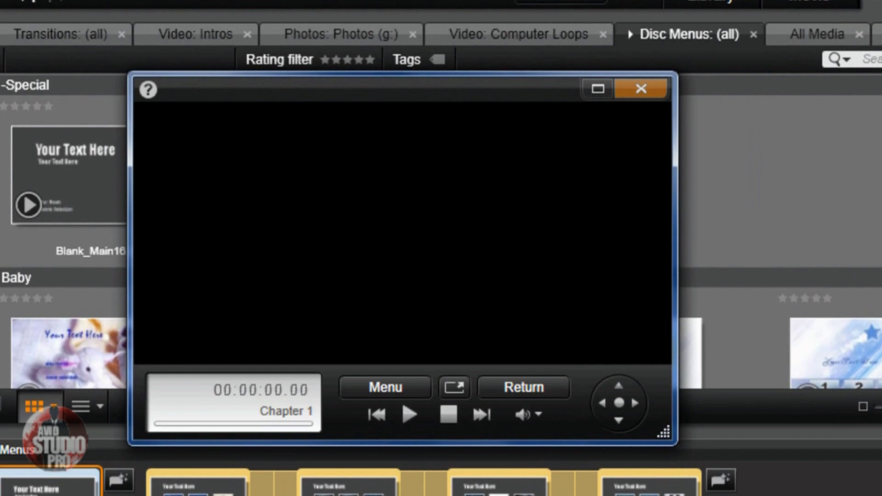
click(384, 391)
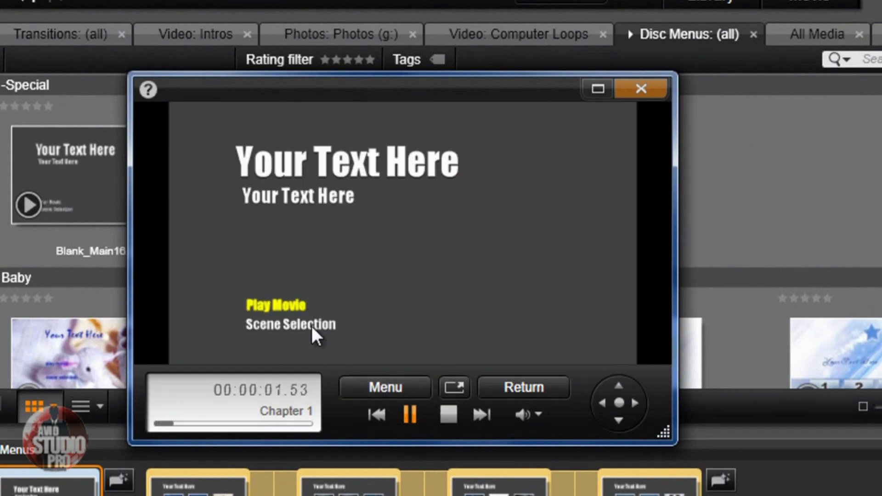
click(619, 421)
click(619, 404)
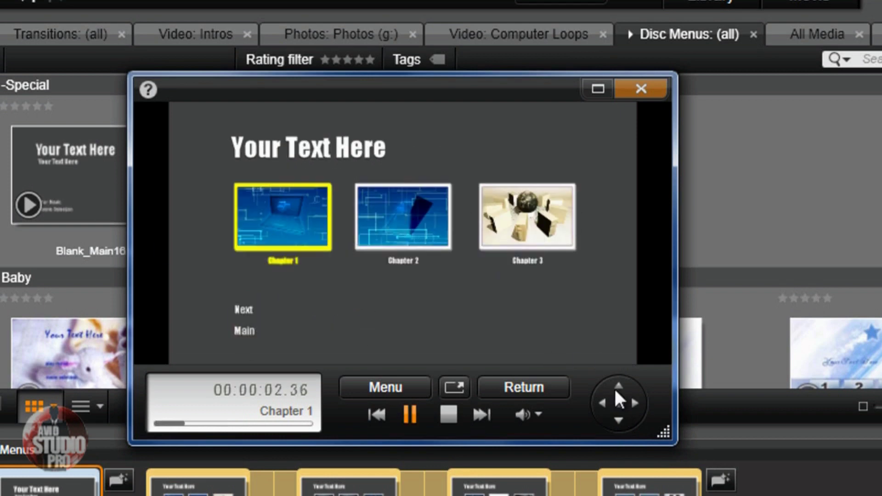
click(640, 403)
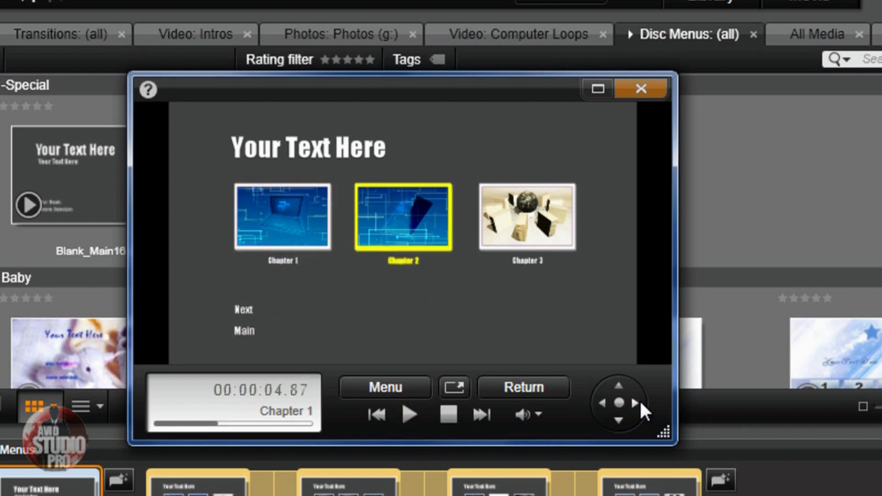
click(640, 403)
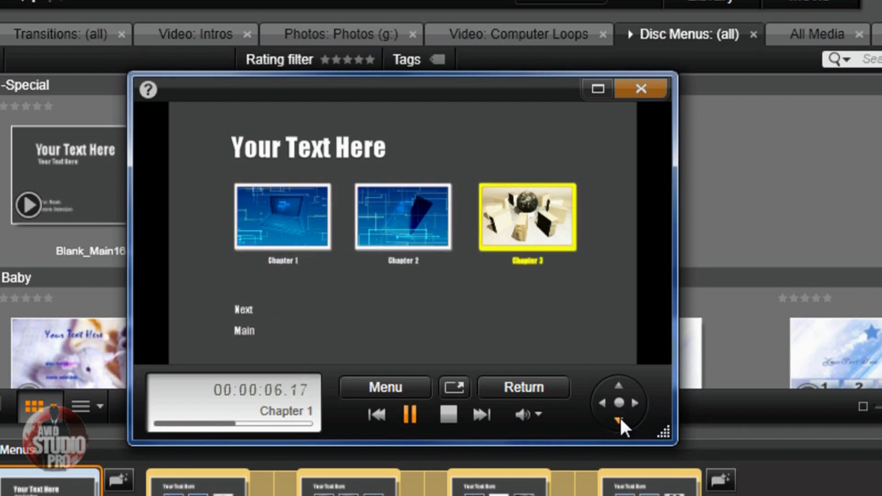
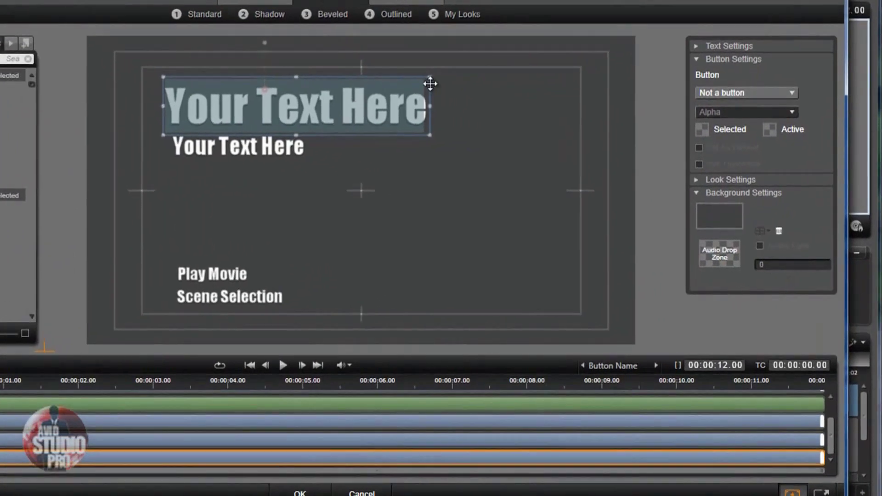
Step: Replace the main menu's large title text with "Computer Love"
click(713, 64)
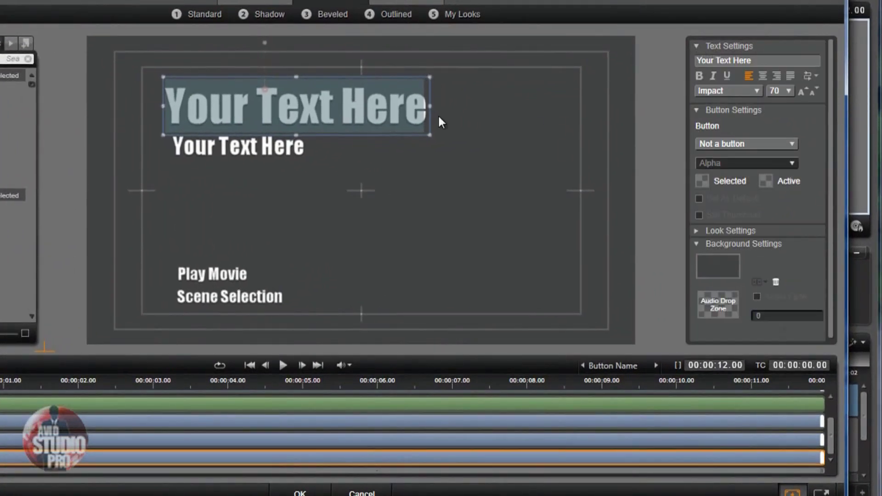
text(Com)
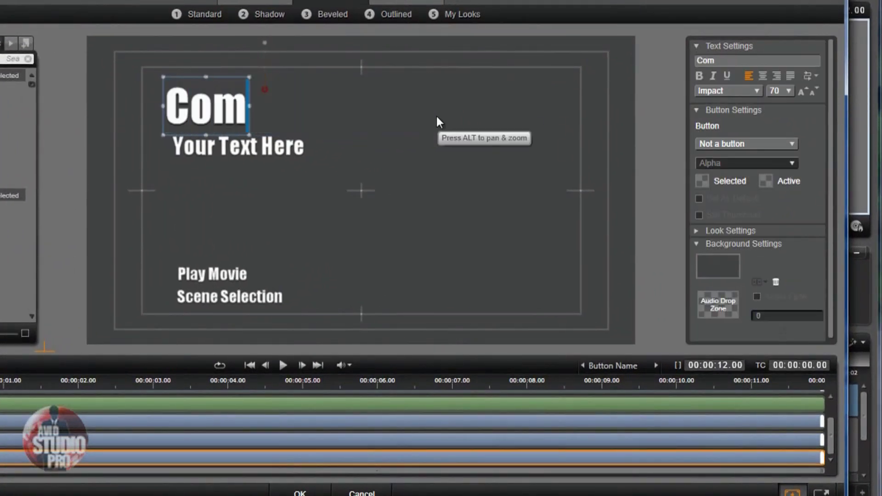
text([puter Love)
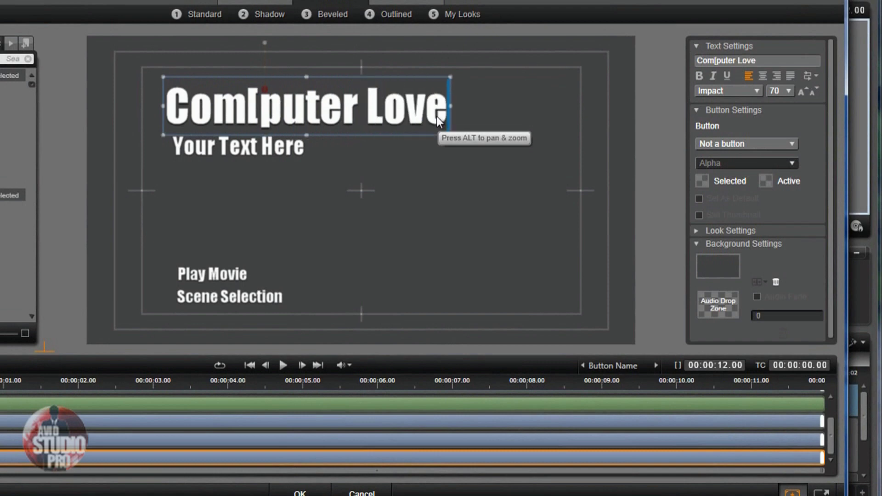
click(269, 109)
key(BackSpace)
text(t)
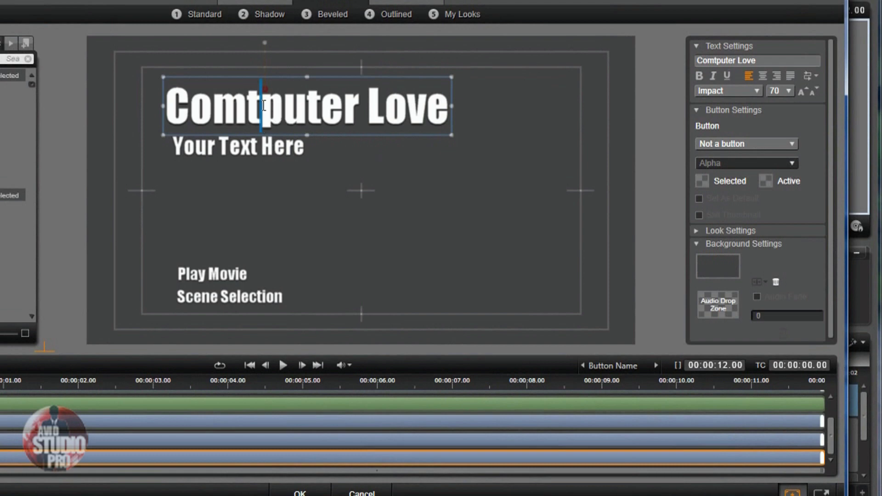
key(BackSpace)
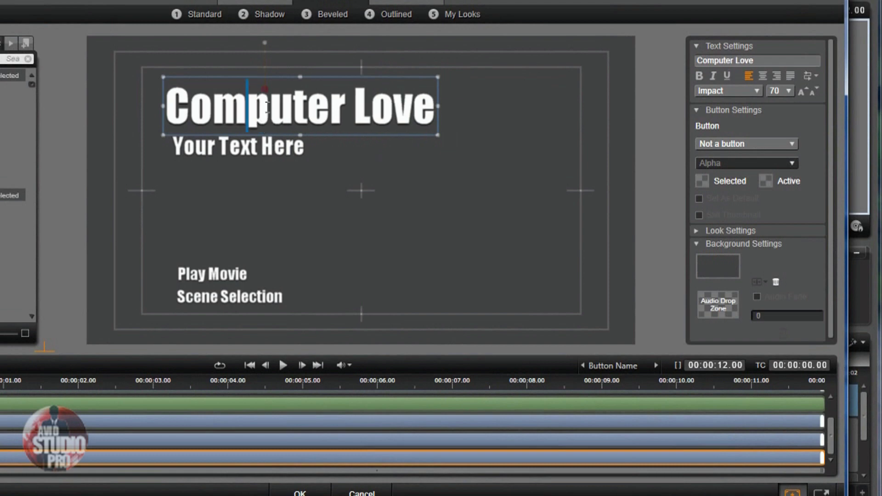
Step: Replace the main menu's subtitle text with "Great Motions"
click(307, 146)
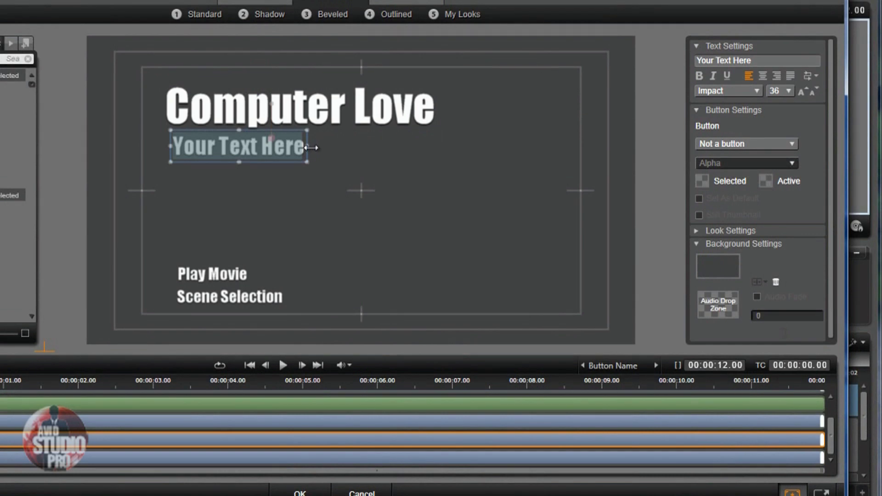
text(Great)
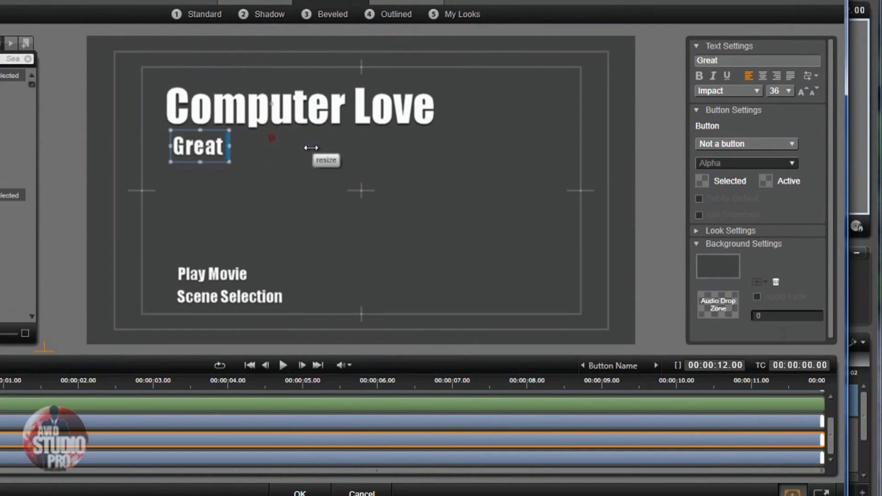
text( motions)
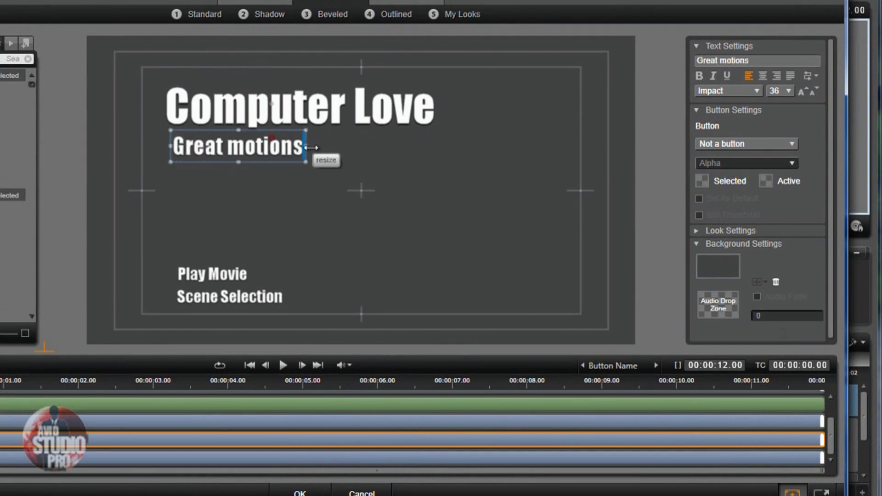
key(Left)
key(Left)
key(Left)
key(Left)
key(Left)
key(Left)
key(BackSpace)
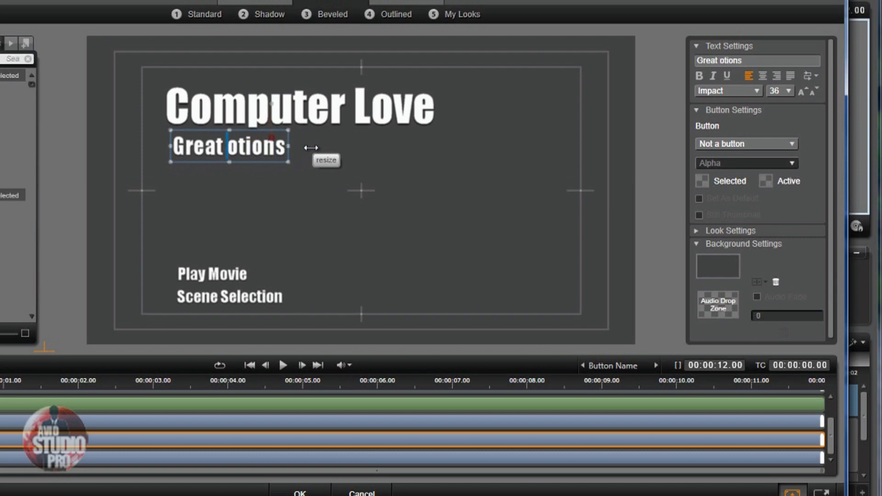
text(M)
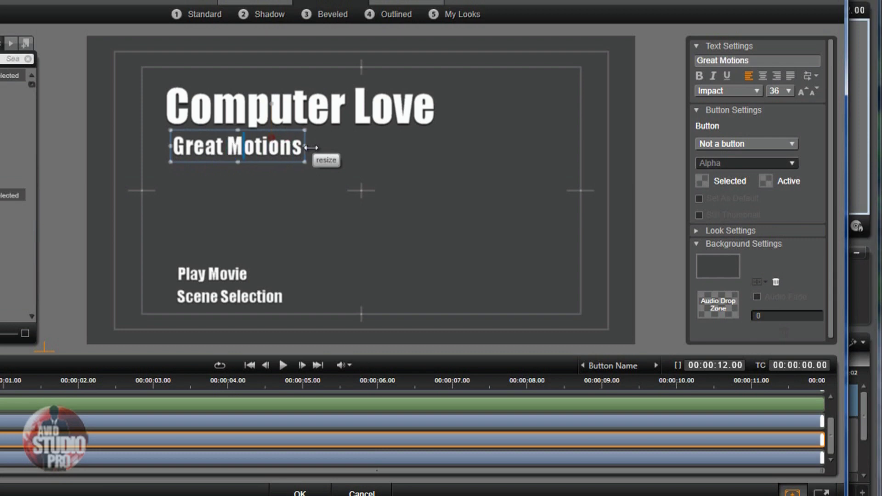
click(490, 212)
Step: Examine the button type settings of the main menu's title, subtitle and Play Movie text
click(336, 95)
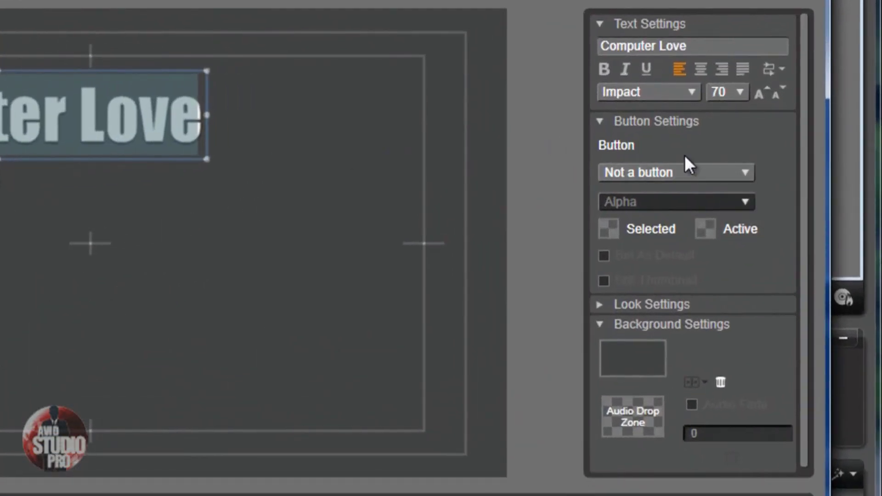
click(748, 177)
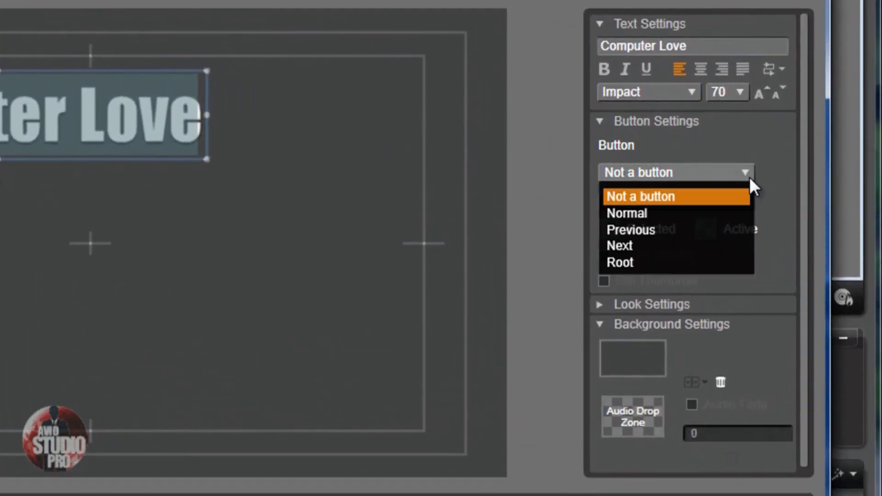
click(759, 148)
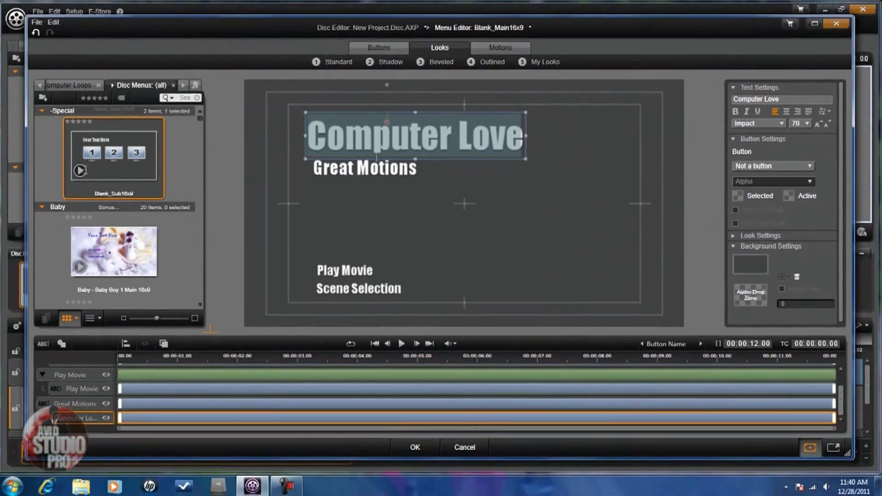
click(366, 168)
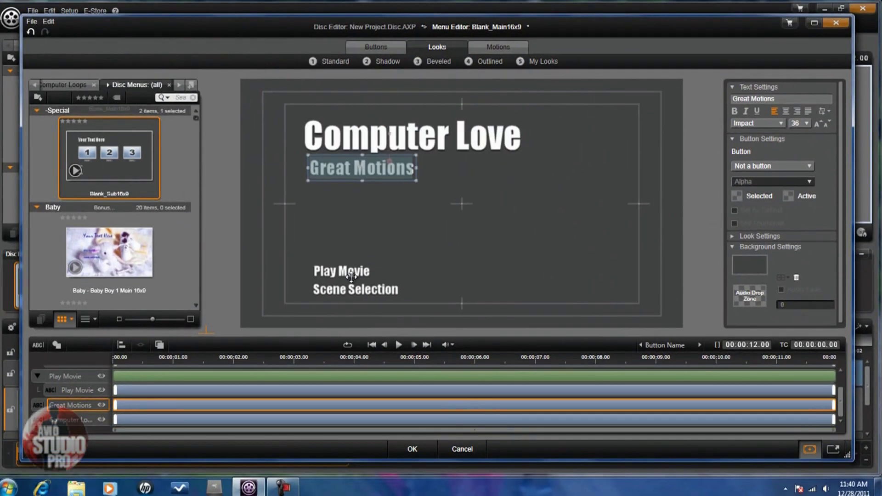
click(351, 271)
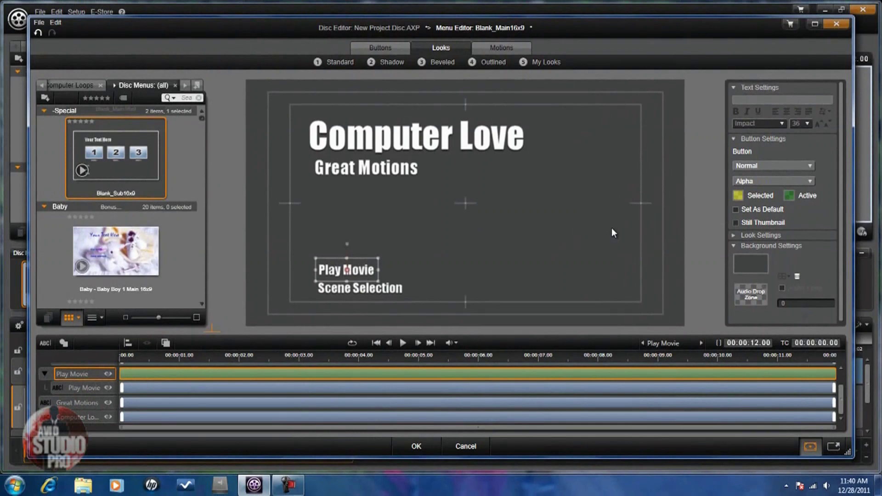
click(537, 241)
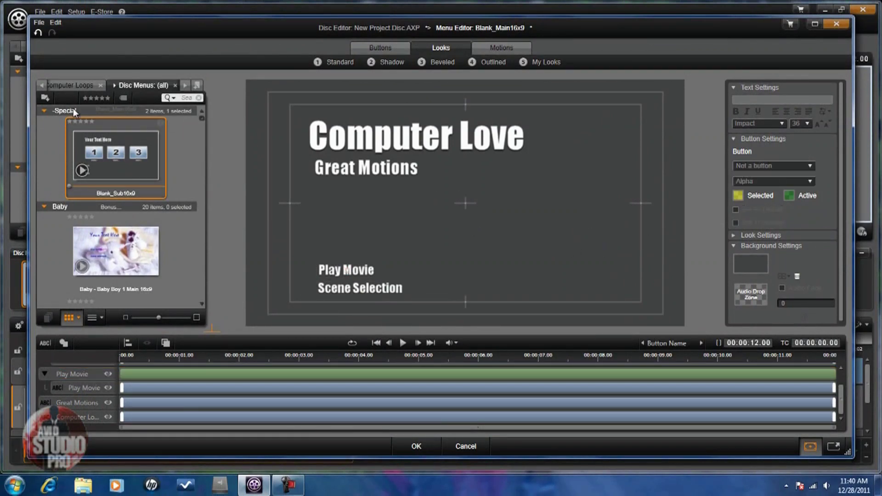
Step: Set computer_5.mov from the Computer Loops collection as the main menu's background and apply the menu changes
click(40, 85)
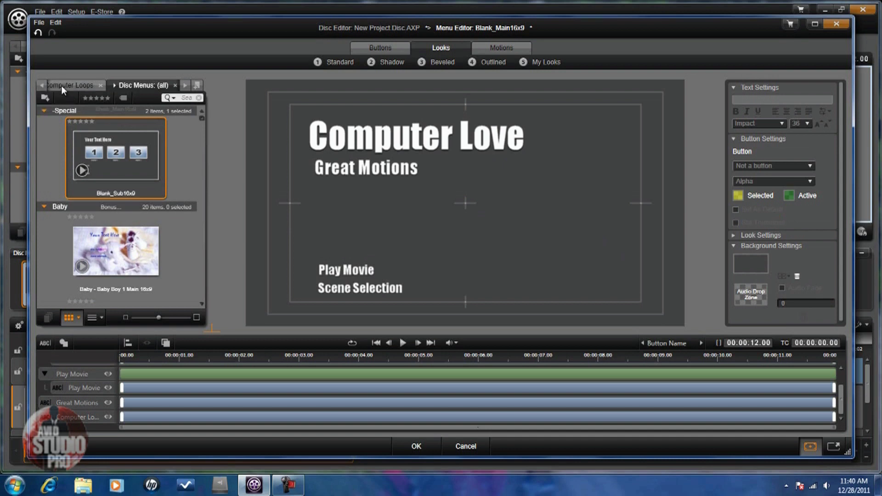
click(61, 85)
drag(114, 178, 746, 263)
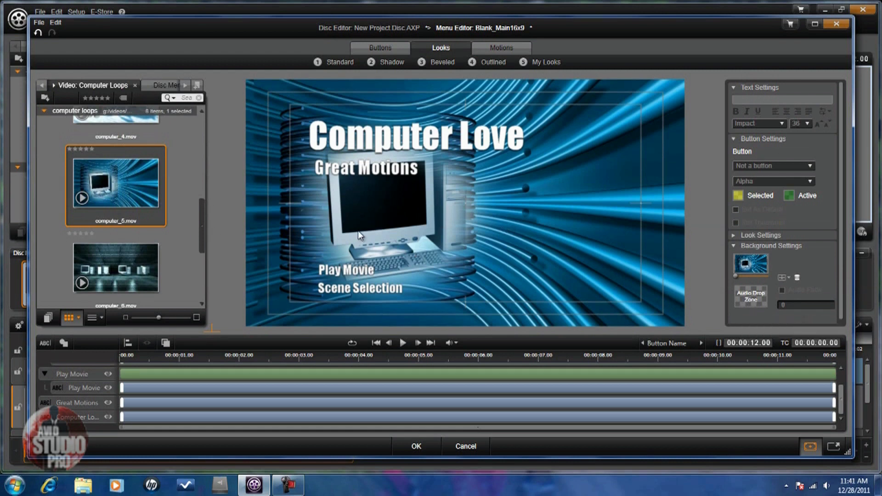
click(422, 448)
Step: Open the chapter submenu Menu 2 for editing and replace its title text with "Computer Love"
scroll(198, 222, down, 1)
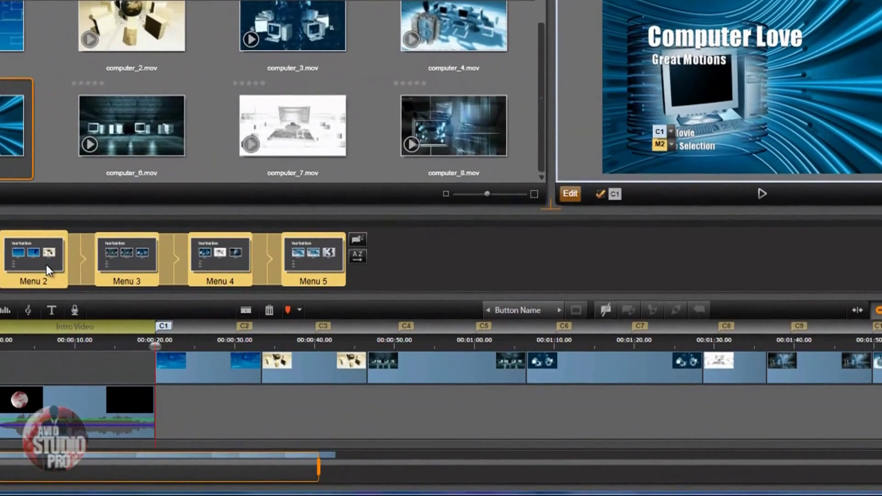
click(109, 282)
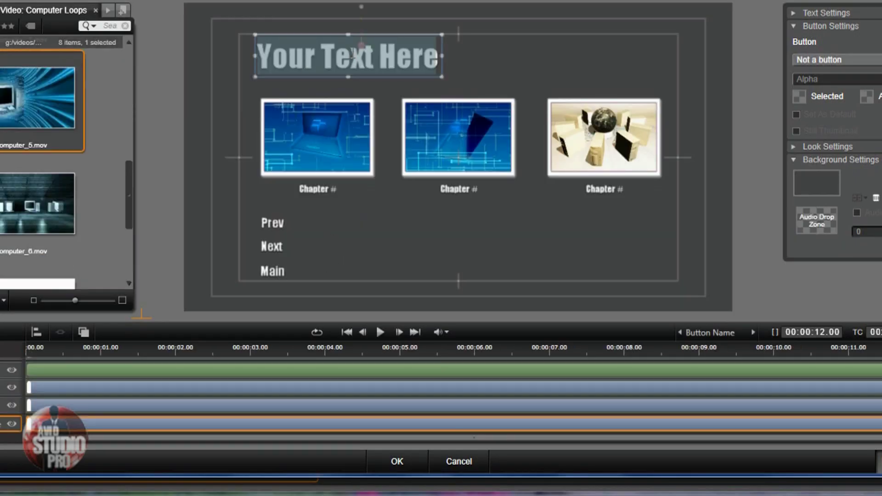
text(Compu)
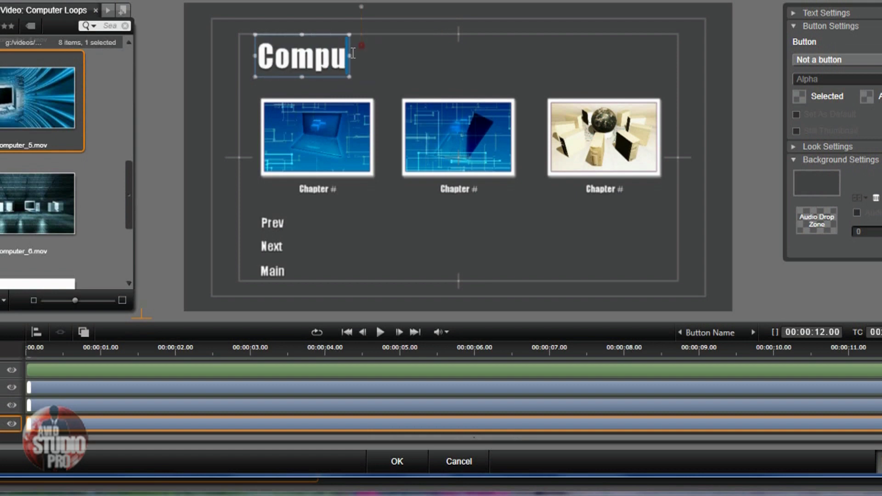
text(ter Love)
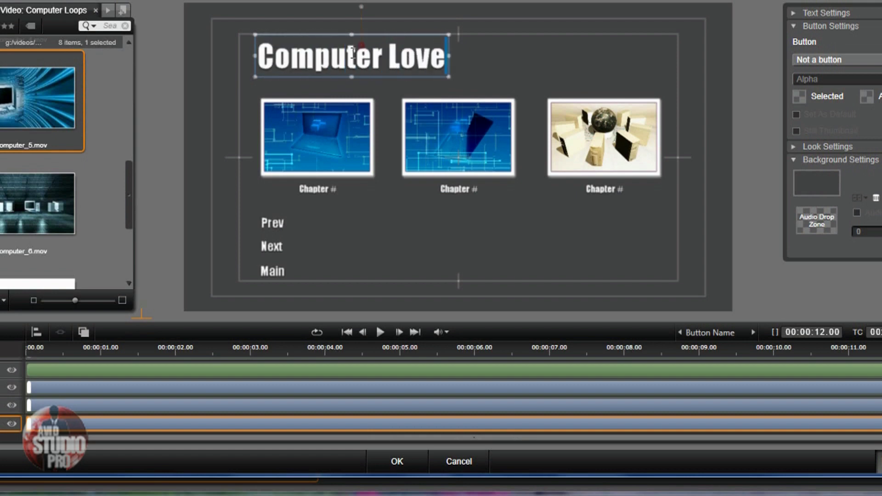
Step: Examine the caption text of the three chapter thumbnail buttons on the submenu
click(319, 195)
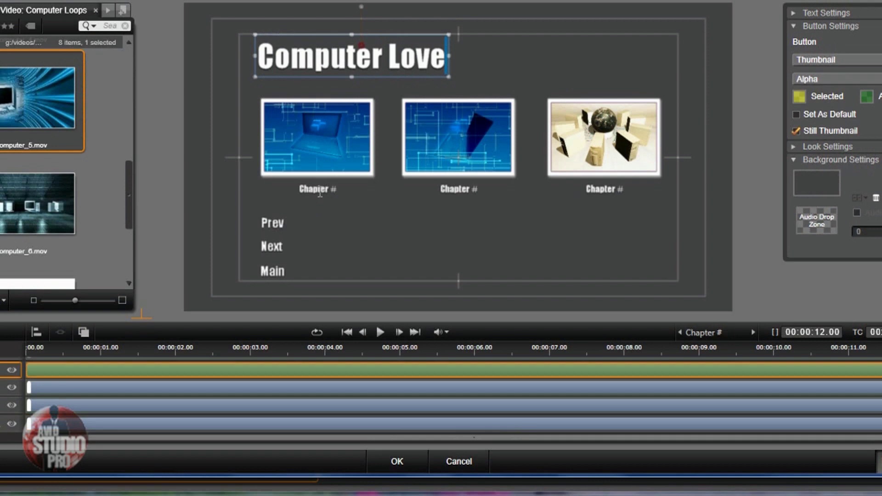
double_click(319, 190)
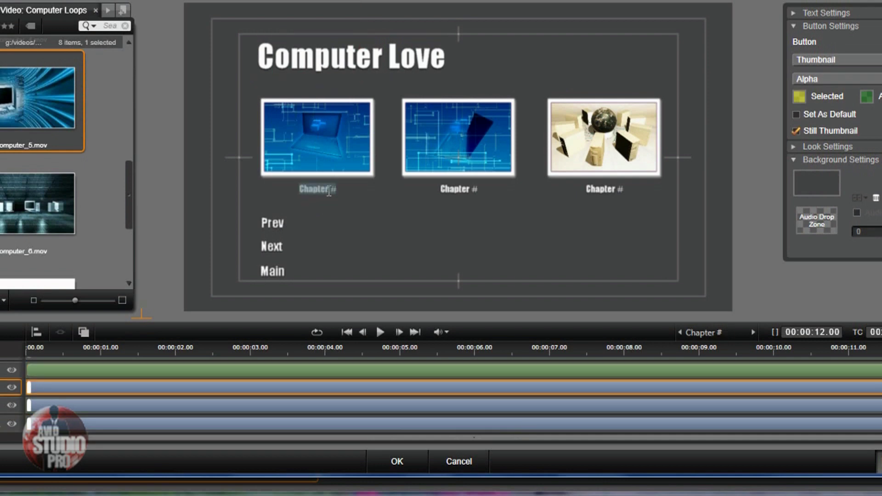
click(456, 192)
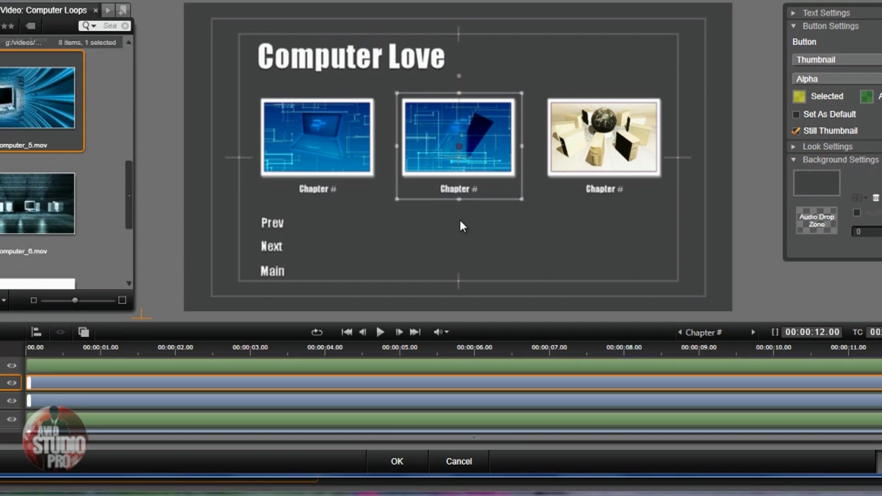
click(458, 193)
click(465, 195)
click(604, 188)
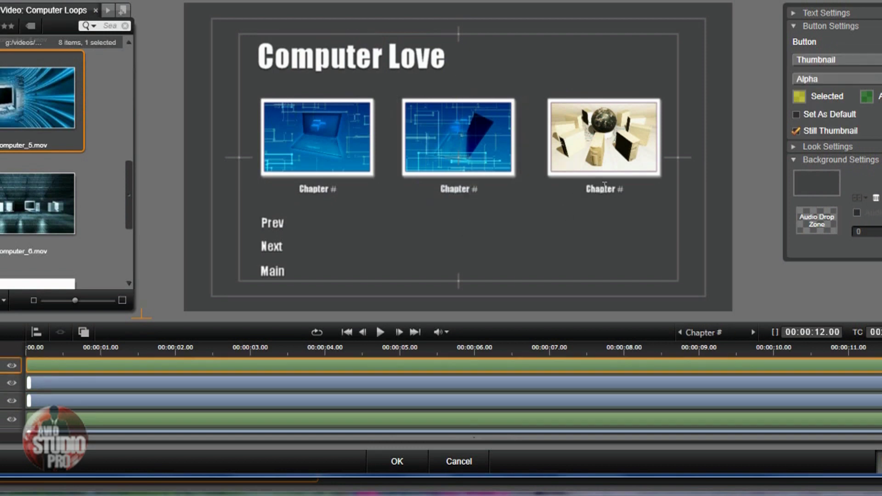
click(604, 187)
click(529, 218)
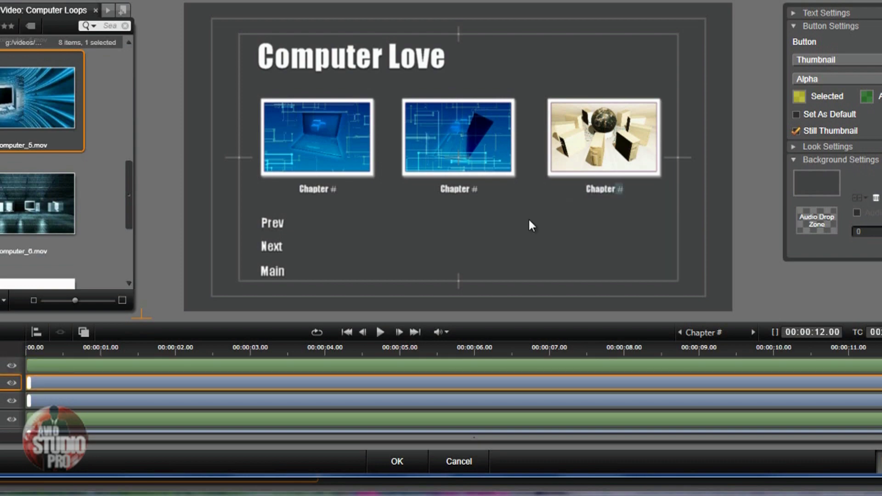
Step: Set computer_5.mov as the submenu's background and apply the menu changes
drag(20, 95, 788, 161)
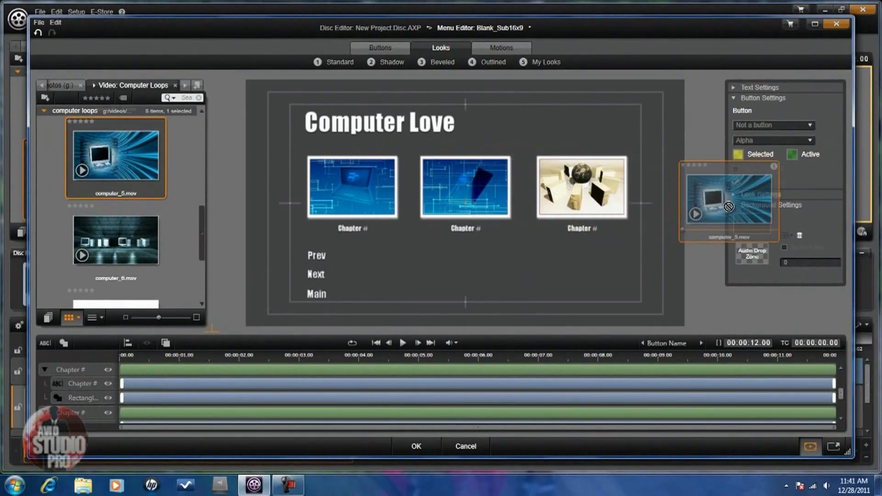
drag(729, 207, 748, 228)
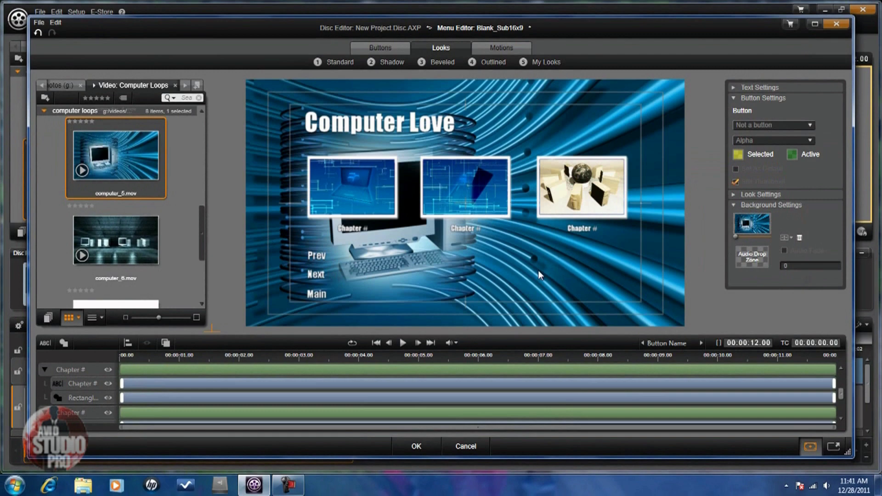
click(419, 447)
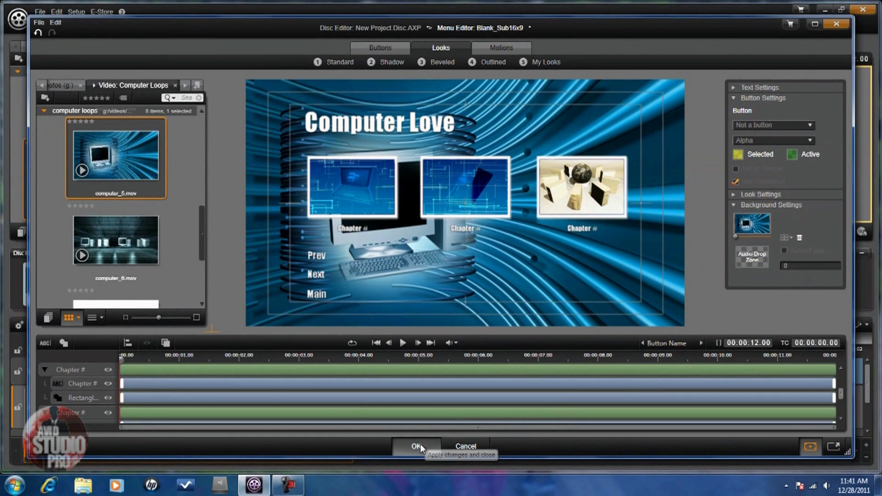